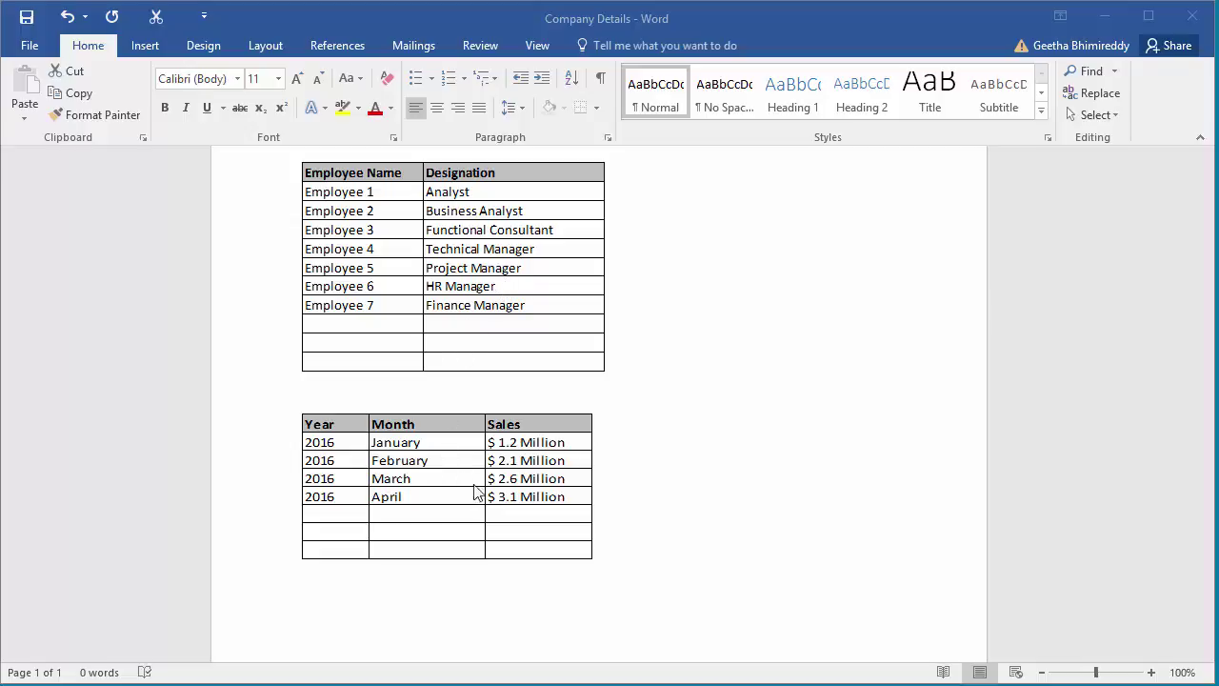
# - Open and close the Employee Master and Sales History source workbooks from their linked tables
pyautogui.rightClick(523, 268)
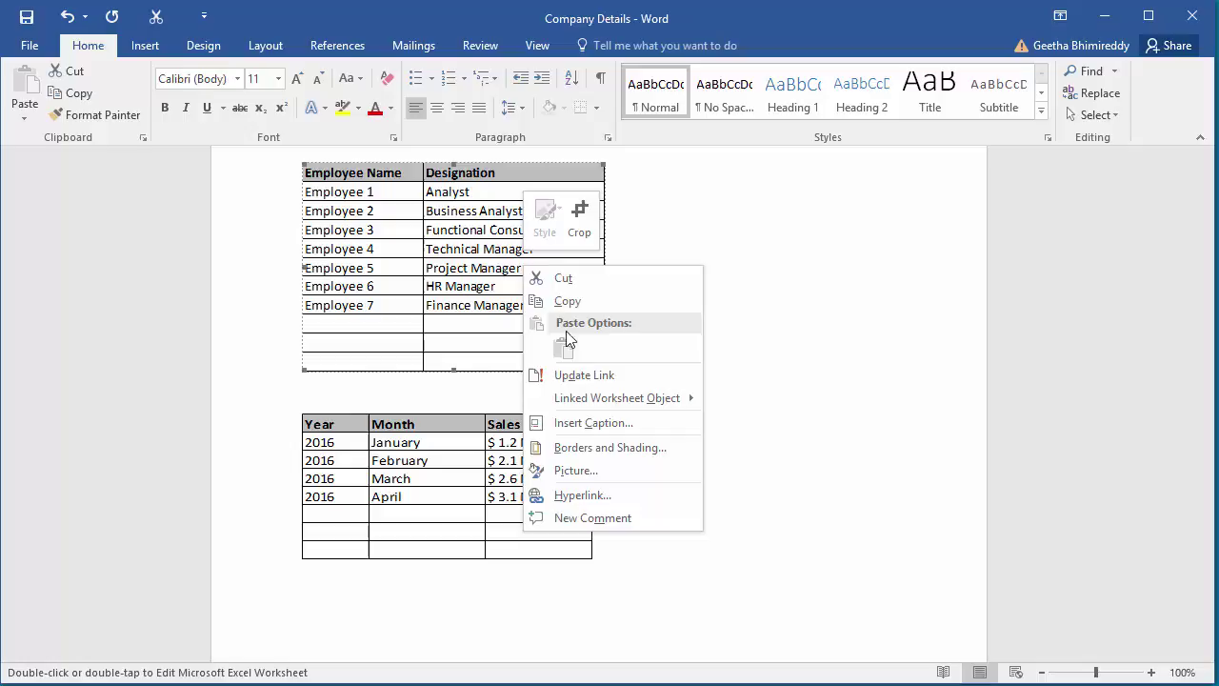
pyautogui.moveTo(616, 398)
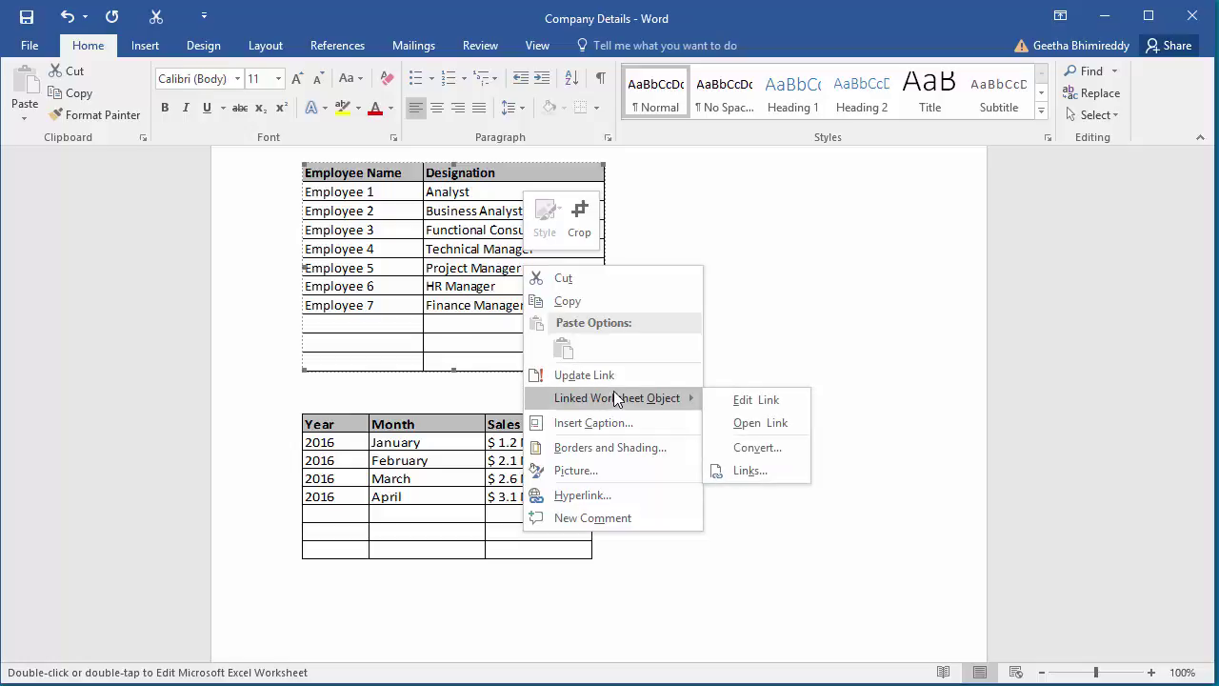
pyautogui.click(759, 423)
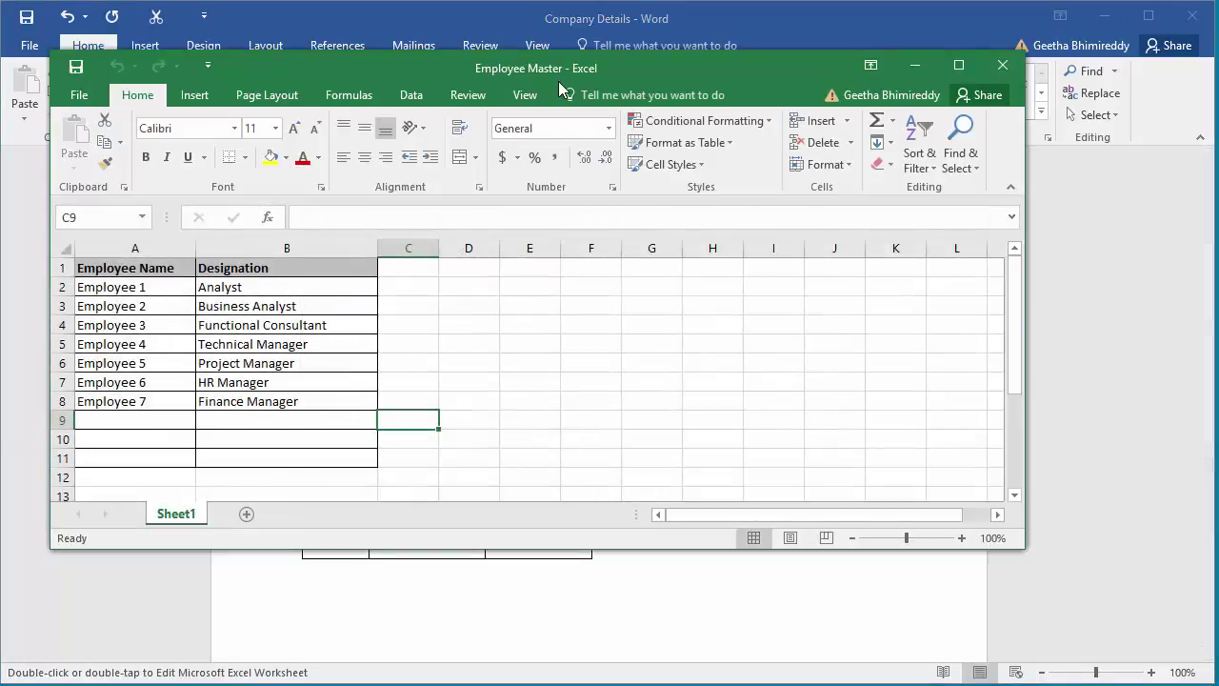
pyautogui.click(1002, 65)
pyautogui.click(425, 487)
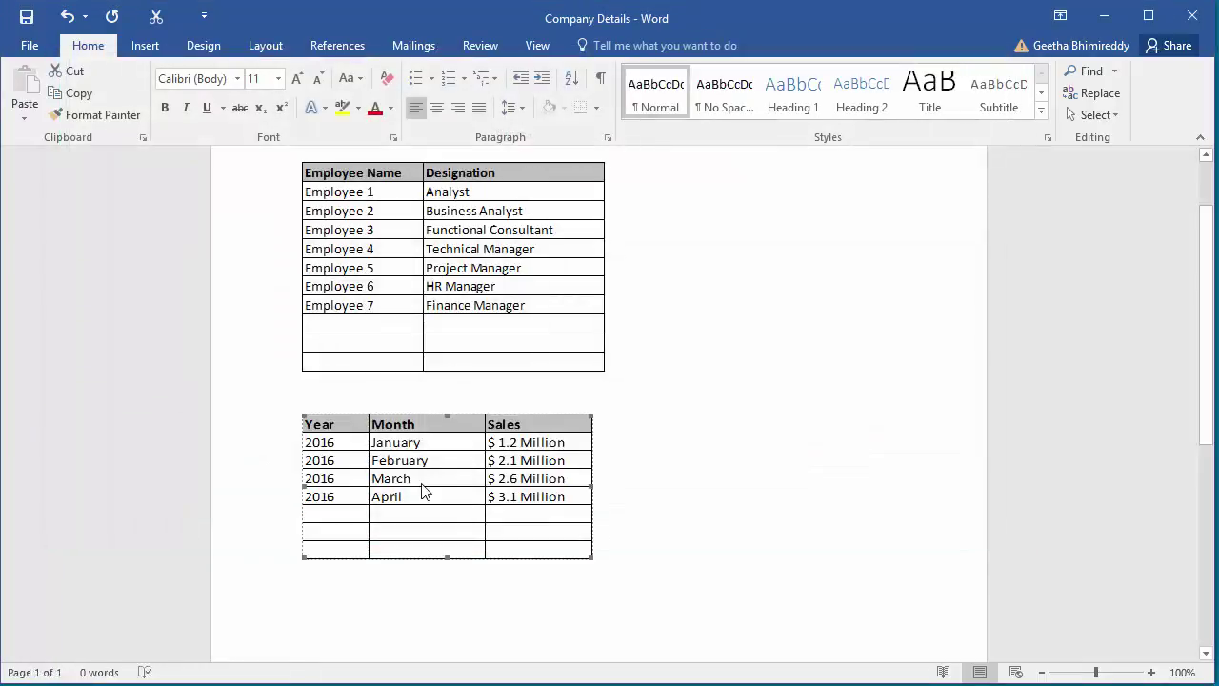
pyautogui.rightClick(425, 488)
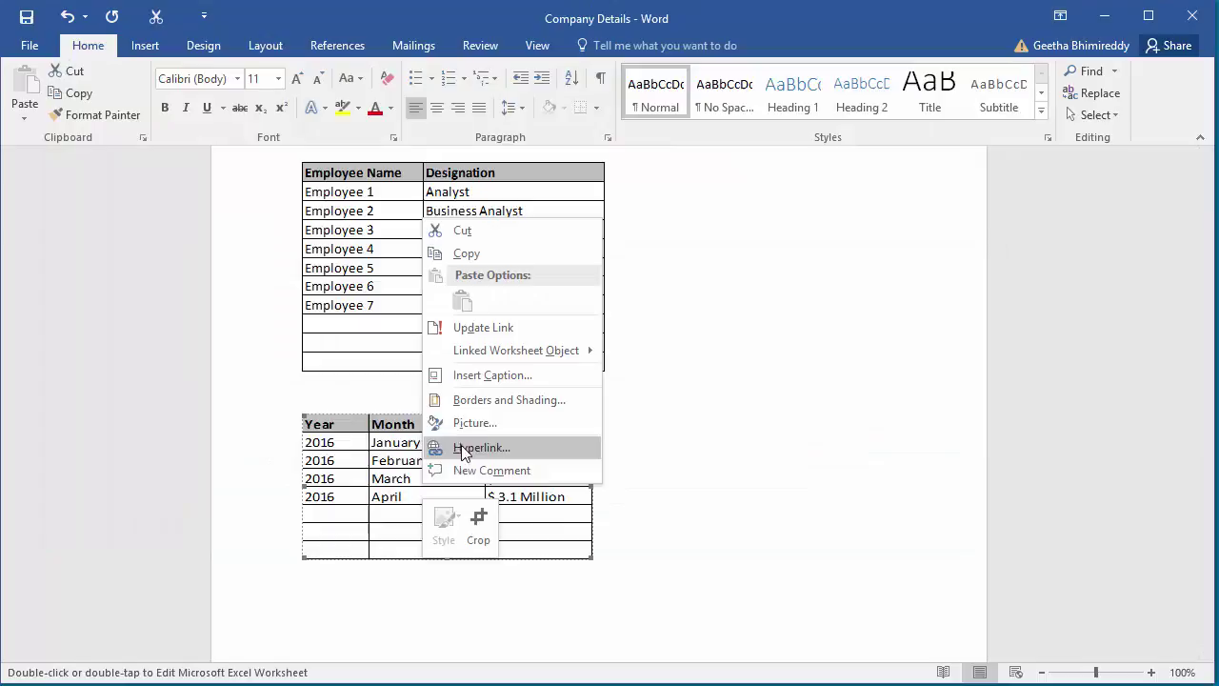
pyautogui.moveTo(515, 350)
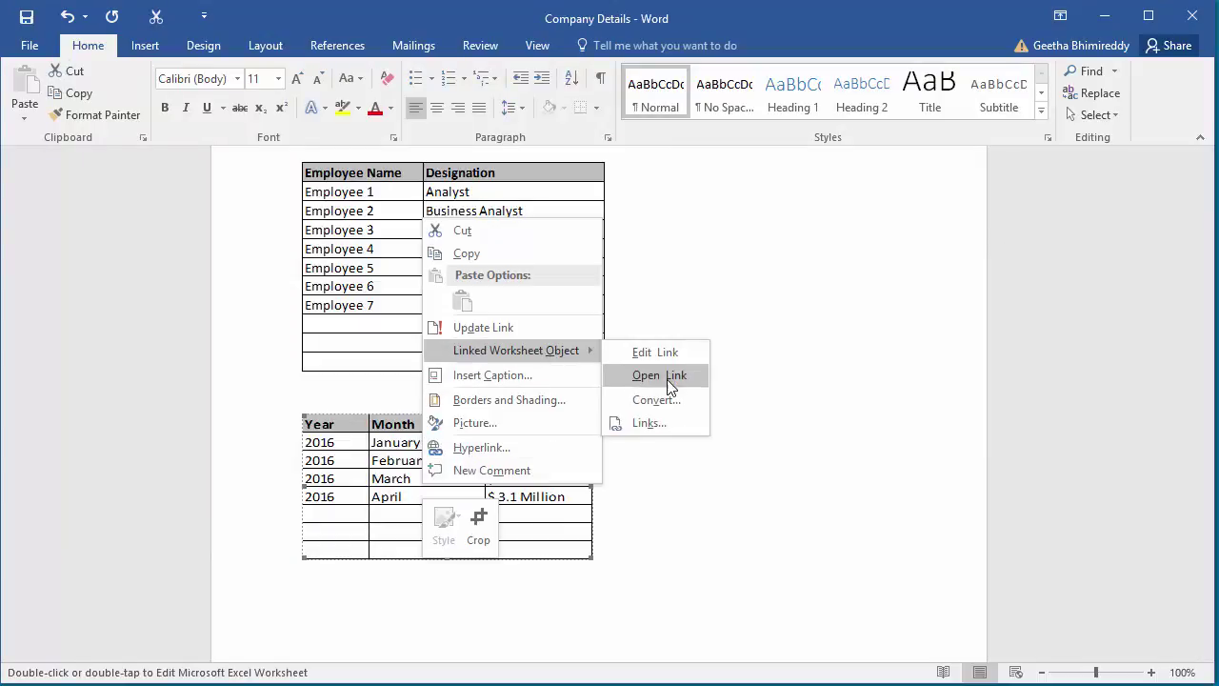
pyautogui.click(671, 377)
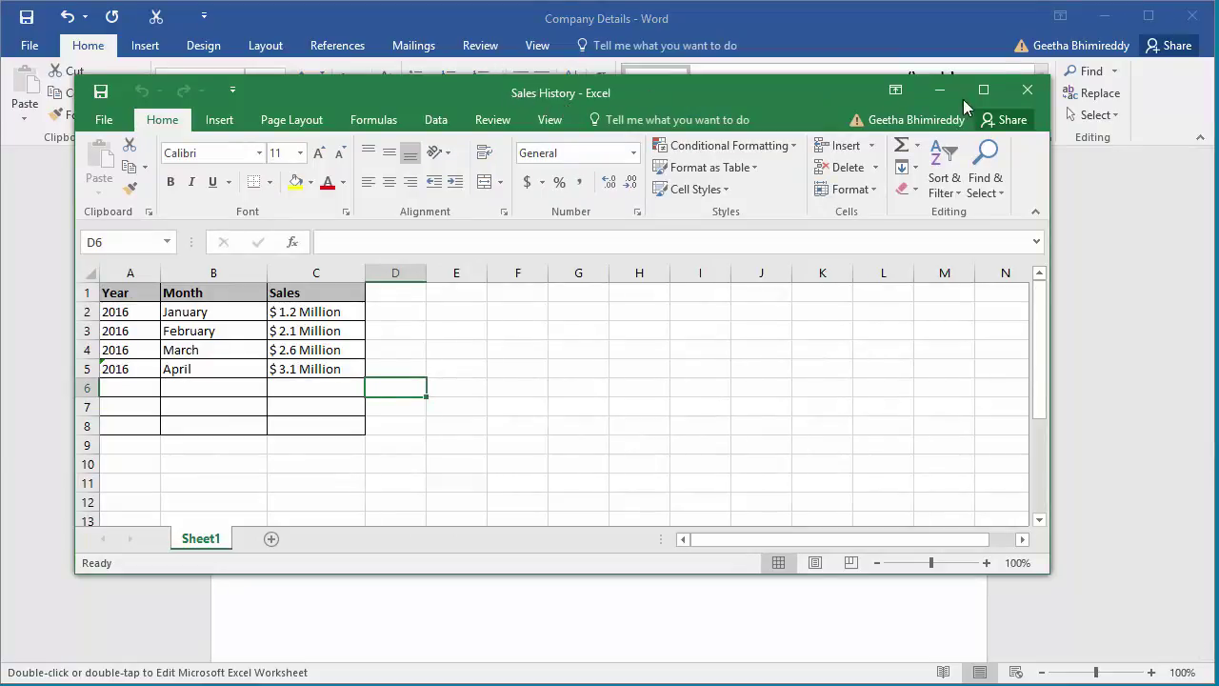
pyautogui.click(1027, 90)
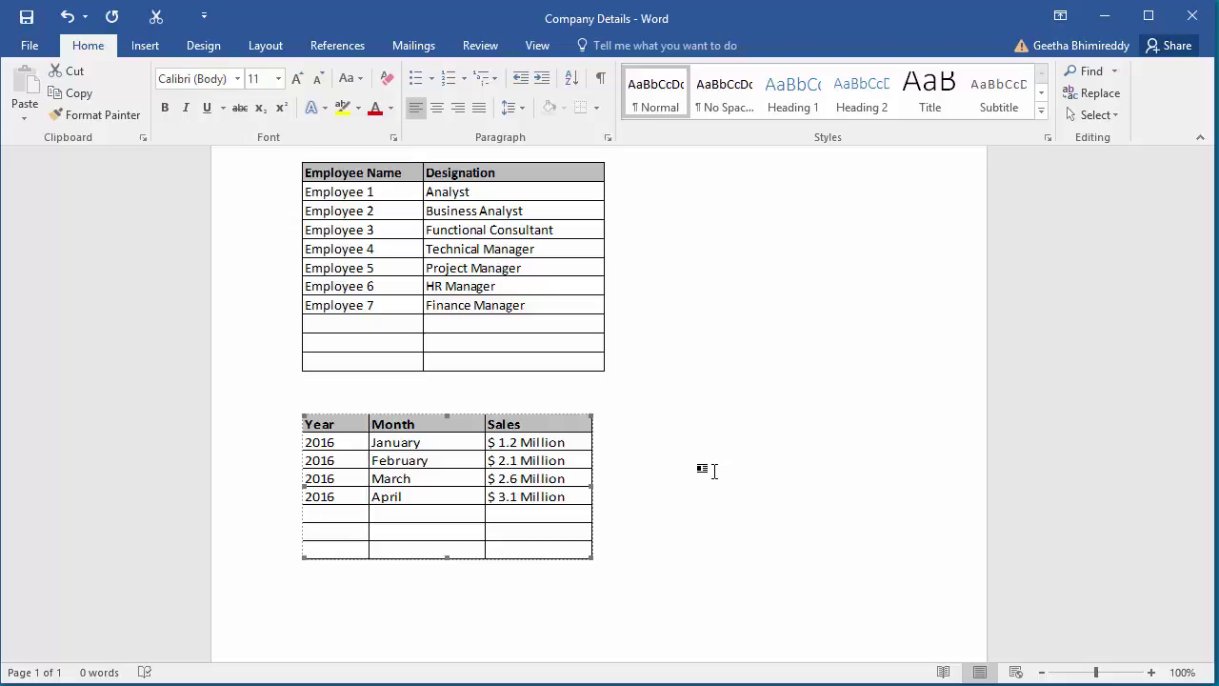
# - In the Links dialog, switch the Sales History link to Manual update and confirm
pyautogui.rightClick(491, 451)
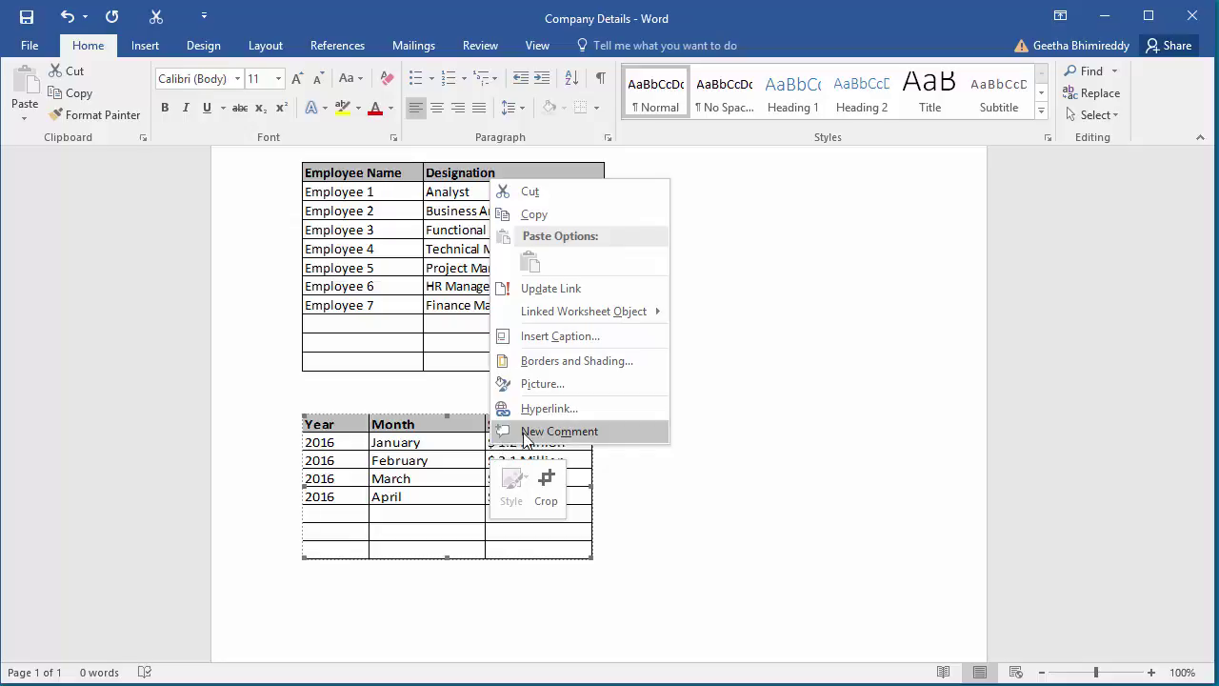
pyautogui.moveTo(583, 311)
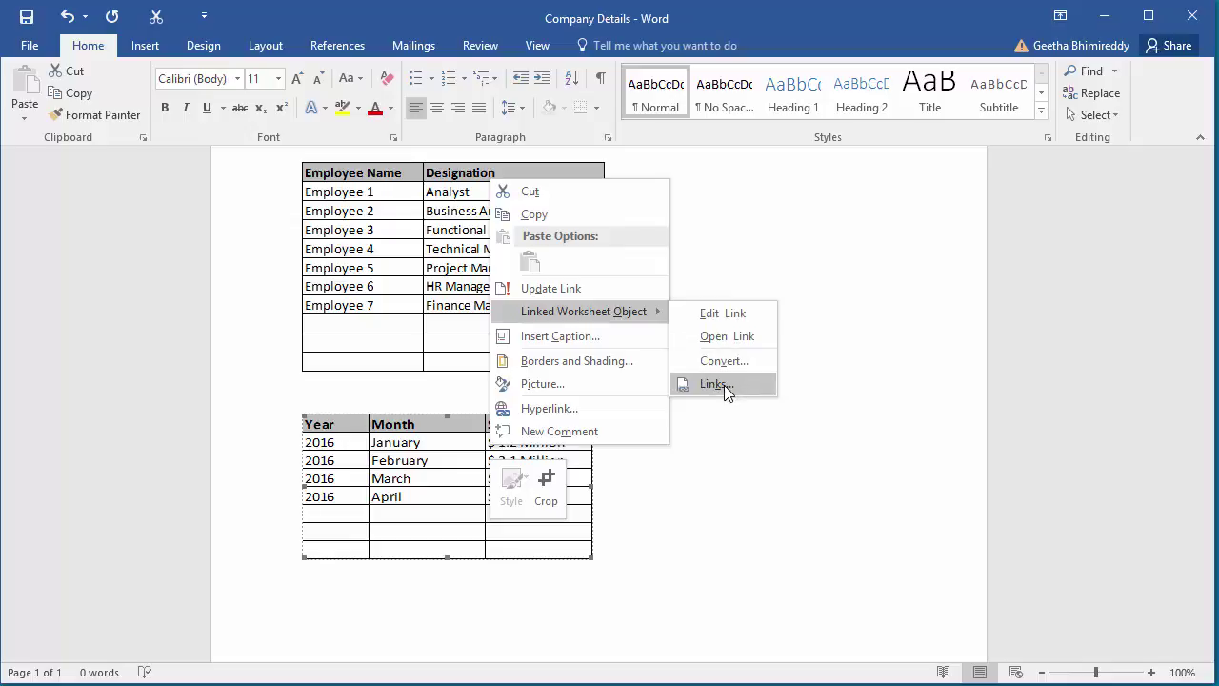
pyautogui.click(724, 385)
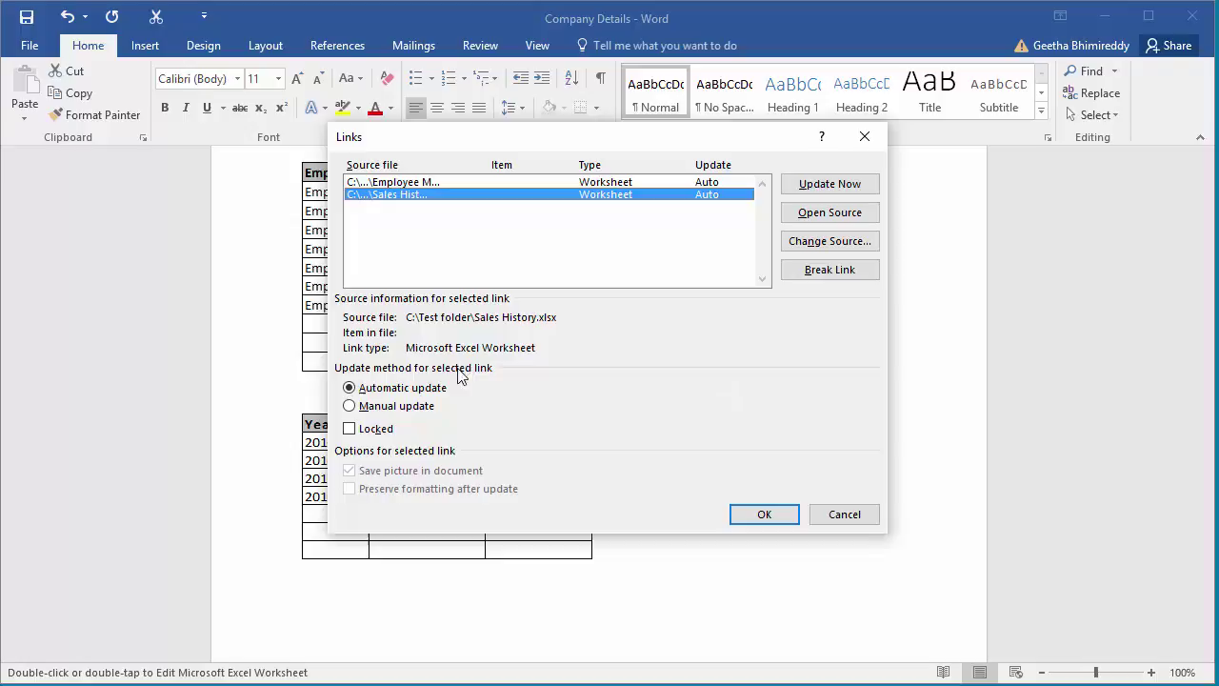
pyautogui.click(350, 405)
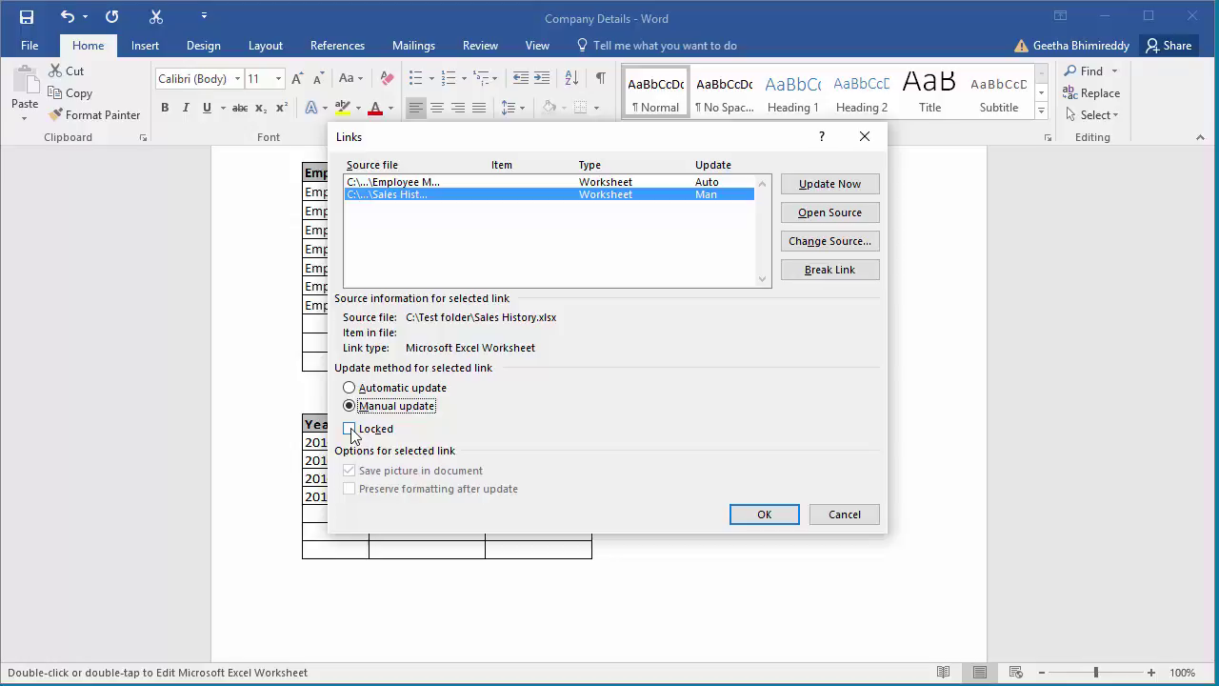
pyautogui.click(764, 515)
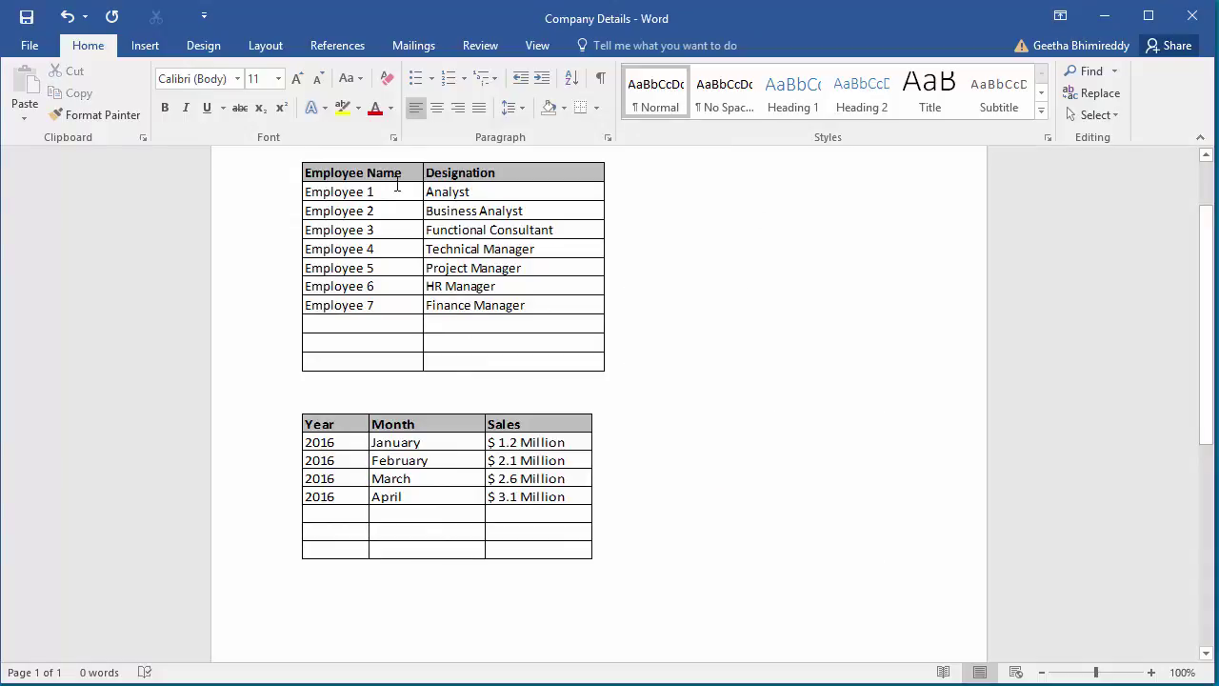
# - Save the Company Details document and exit Word
pyautogui.click(27, 19)
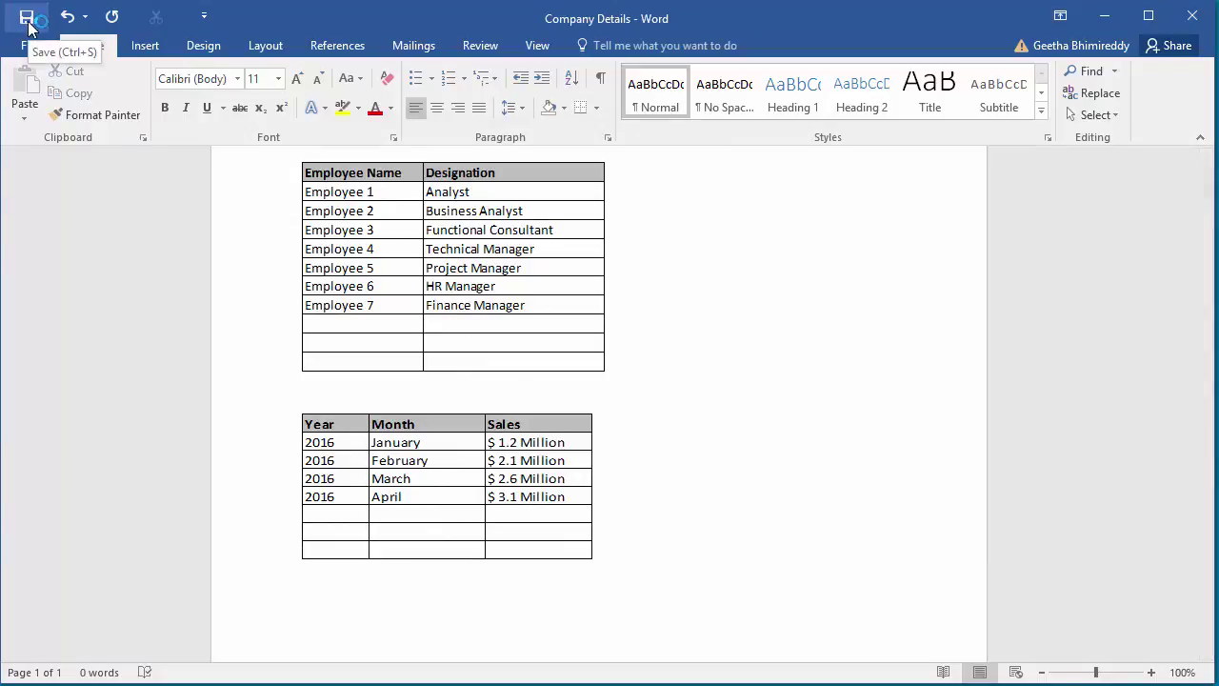
pyautogui.click(27, 20)
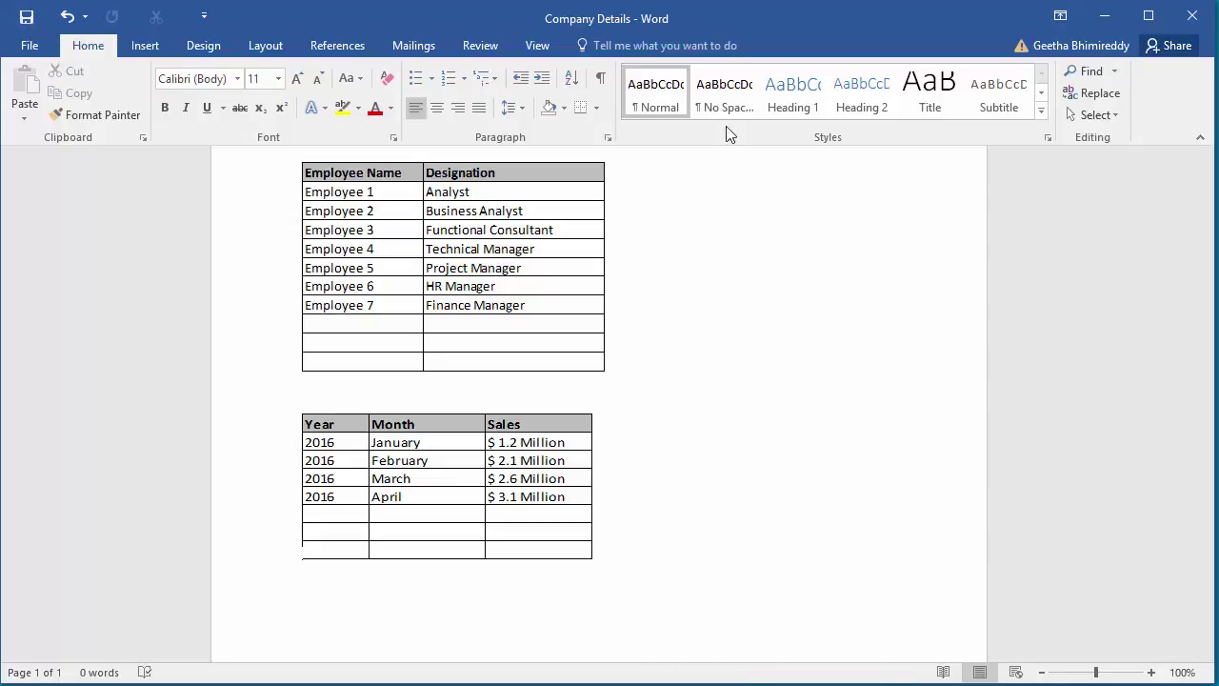
pyautogui.click(1193, 16)
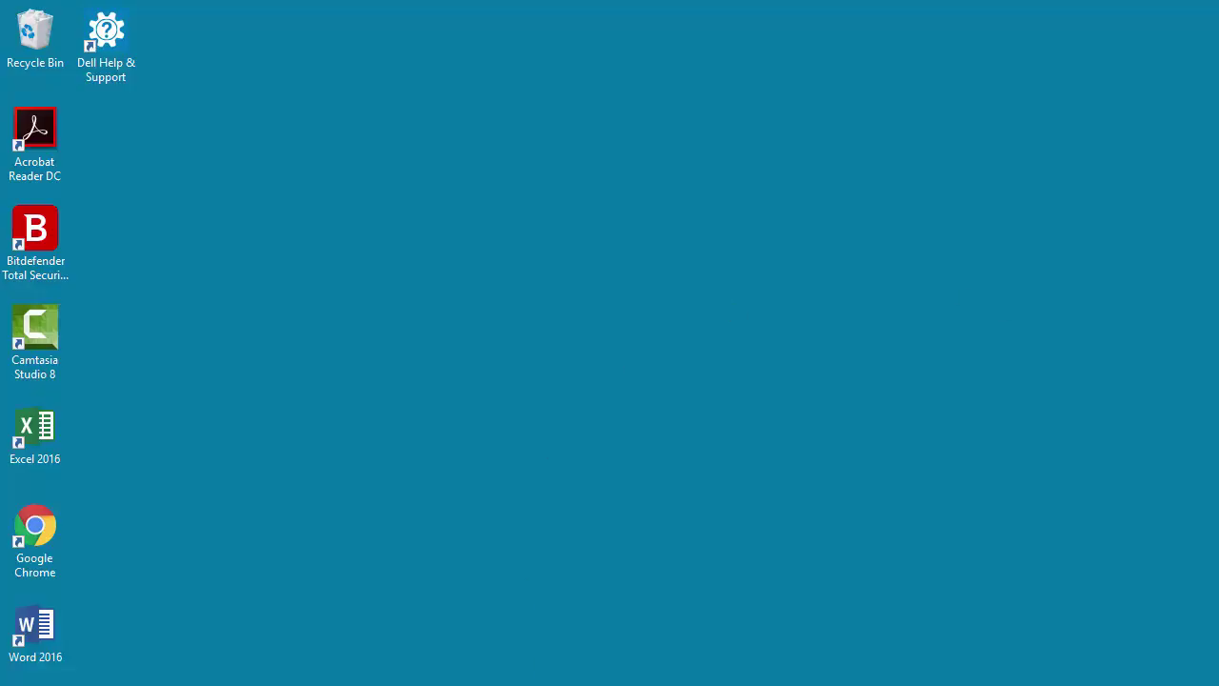
# - Open the Employee Master workbook from the C:\Test folder via File Explorer
pyautogui.press('super+e')
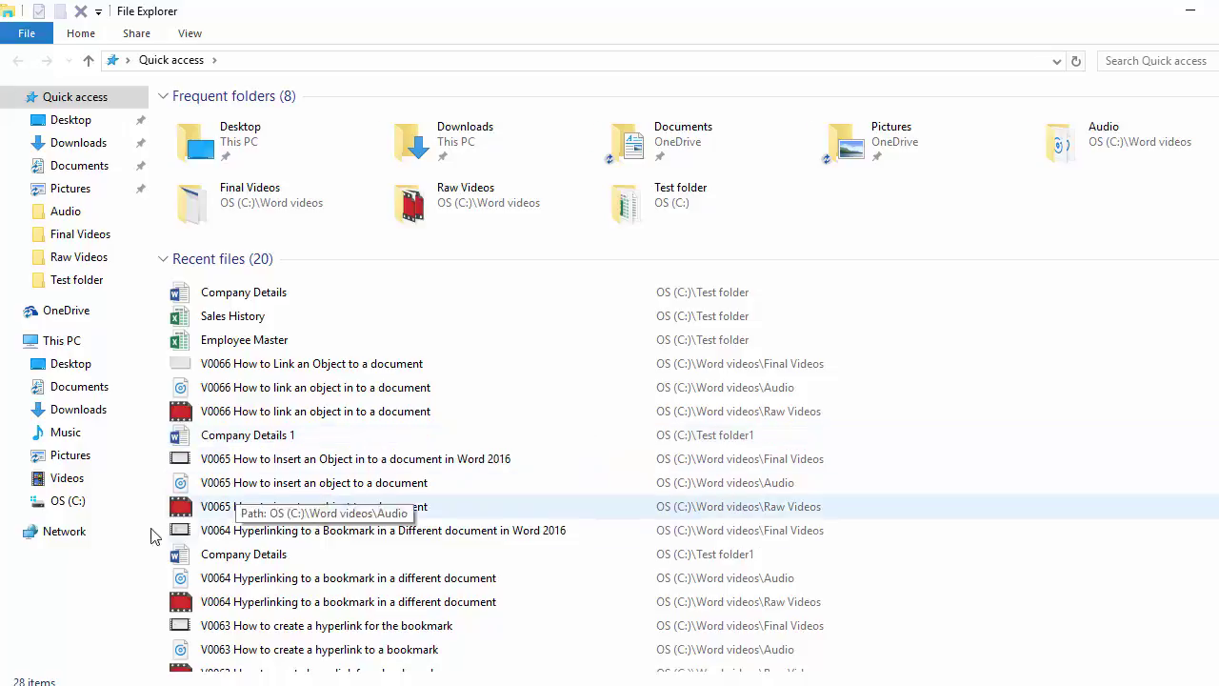
pyautogui.click(67, 503)
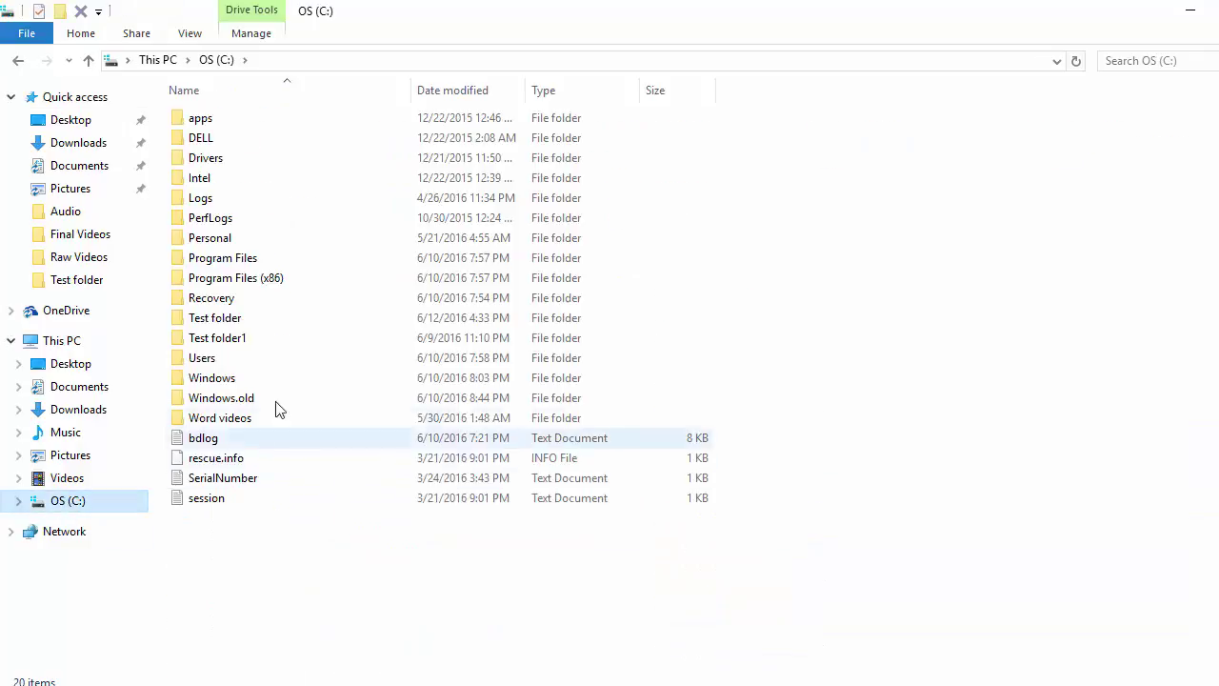
pyautogui.doubleClick(251, 323)
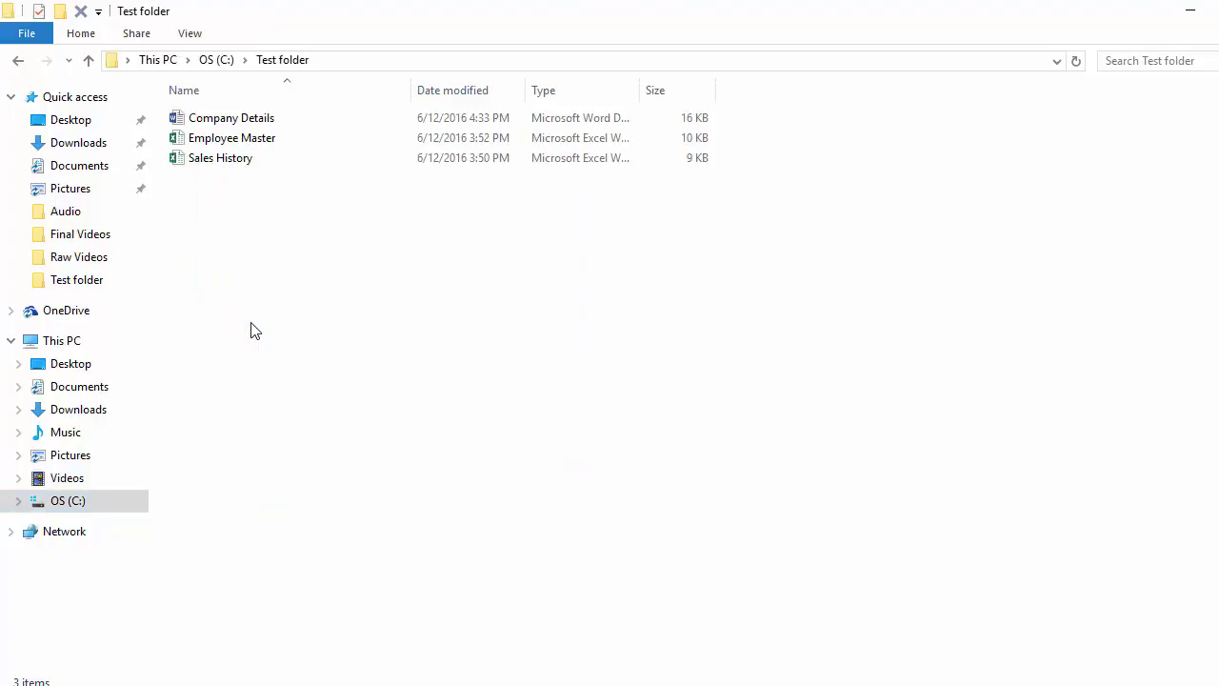
pyautogui.doubleClick(243, 141)
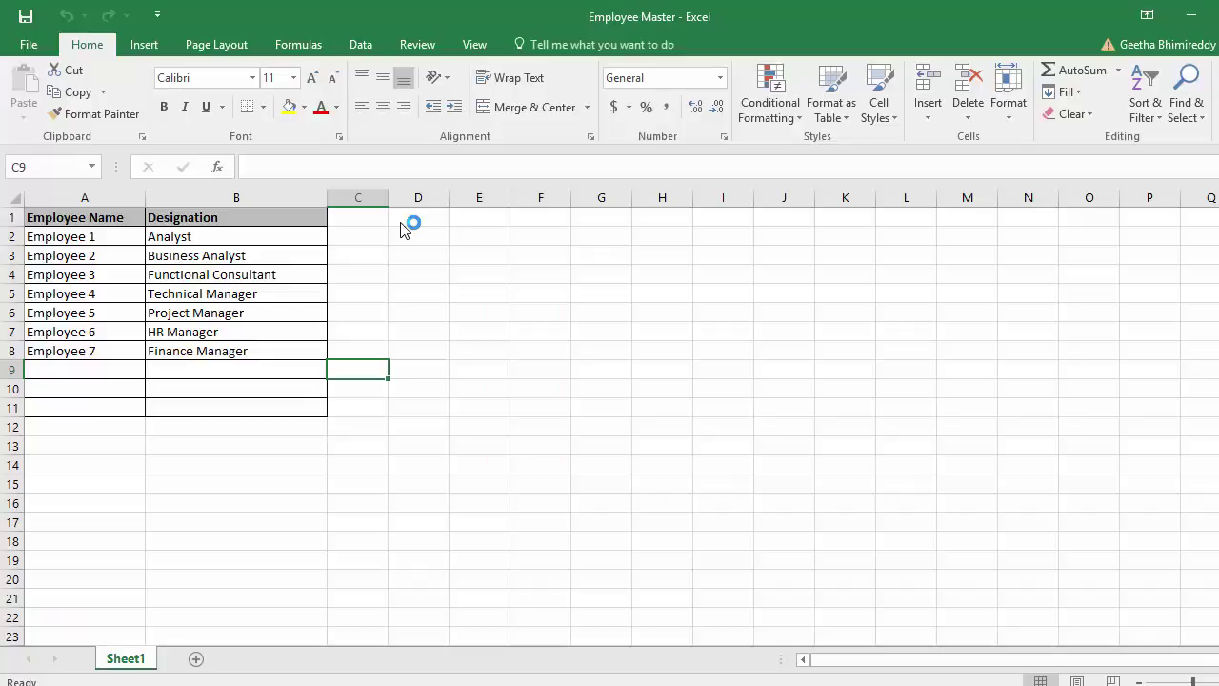
# - Enter Employee 8 with designation Architect in row 9 and save the workbook
pyautogui.press('Left')
pyautogui.press('Left')
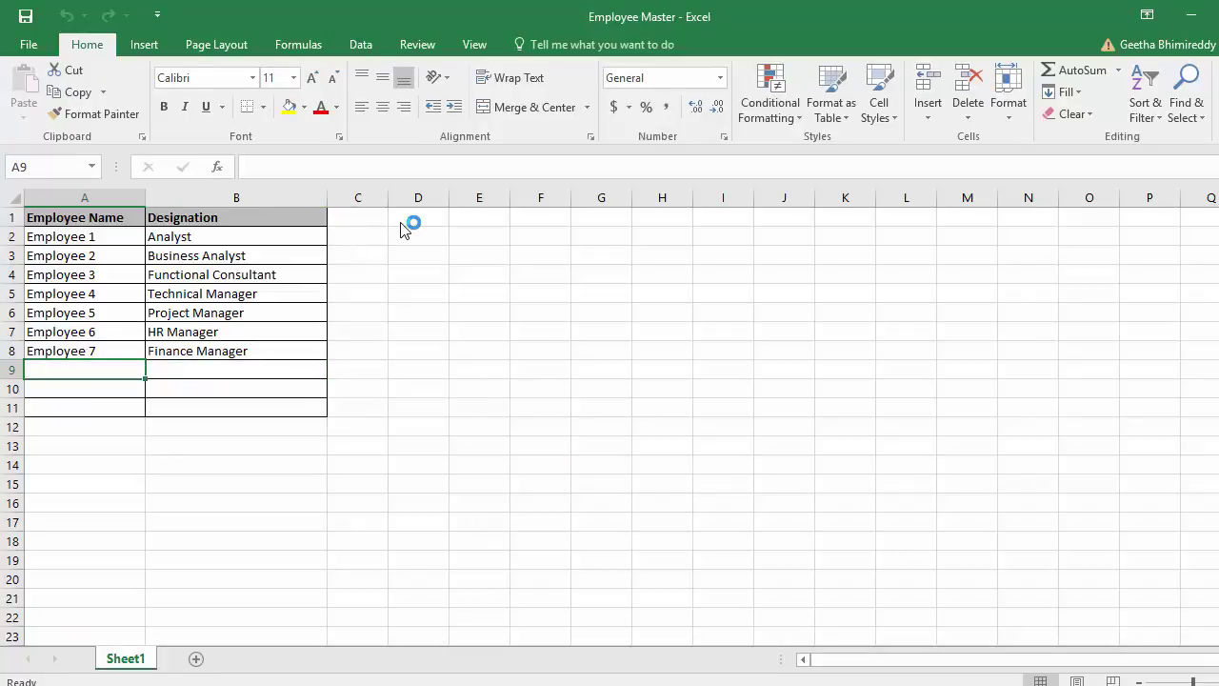
pyautogui.write('Employee')
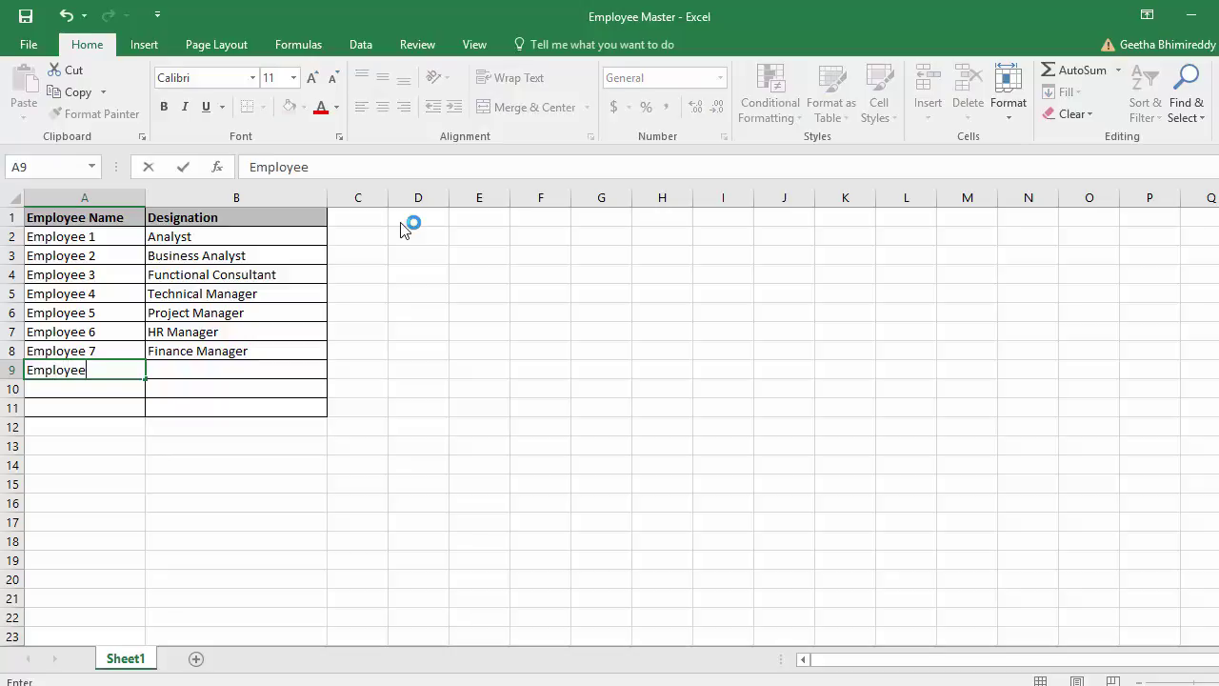
pyautogui.write(' 8')
pyautogui.press('Tab')
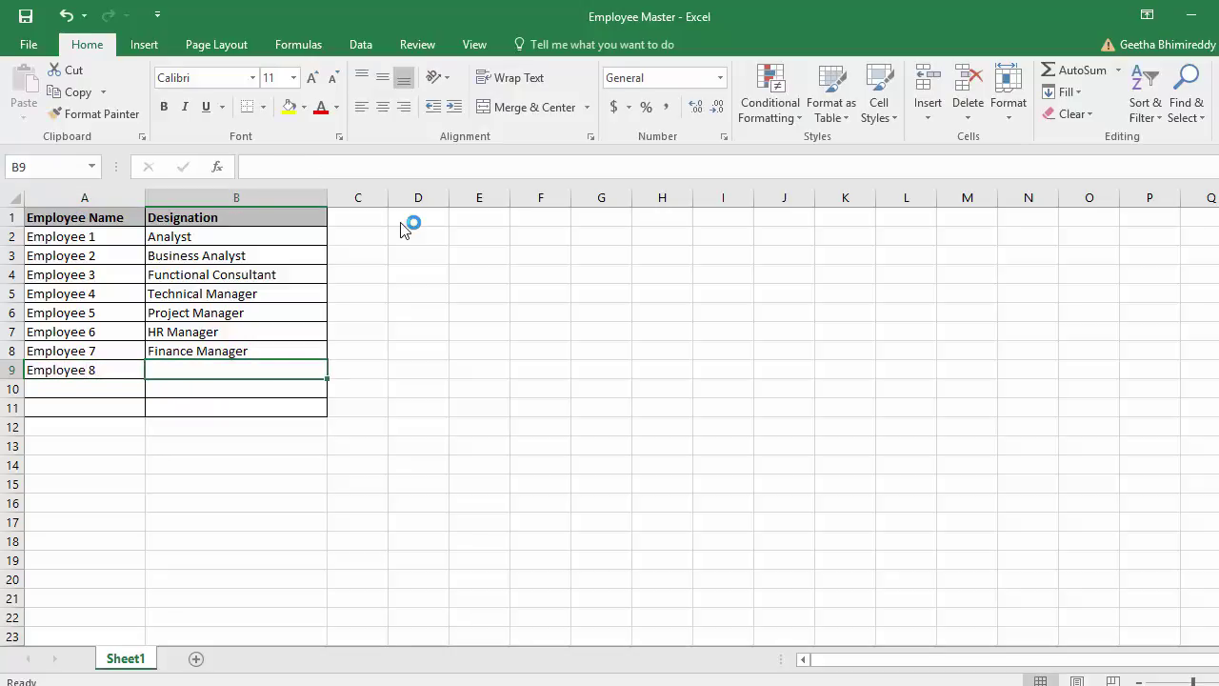
pyautogui.write('Ar')
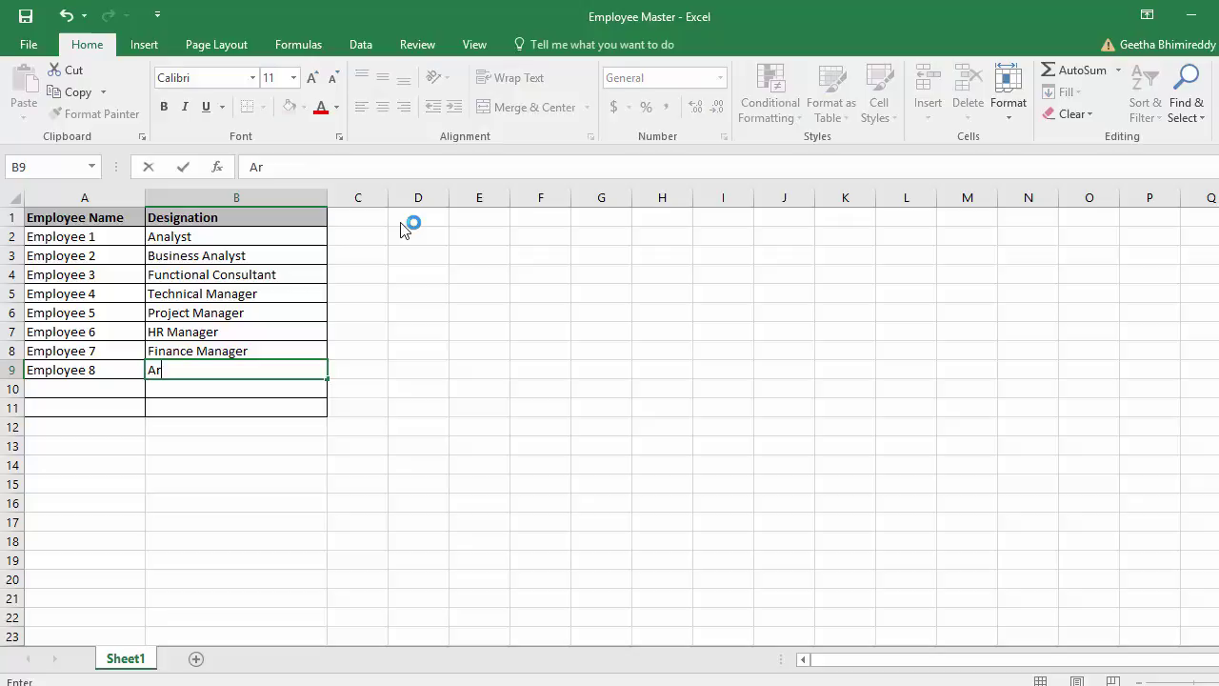
pyautogui.write('chitect')
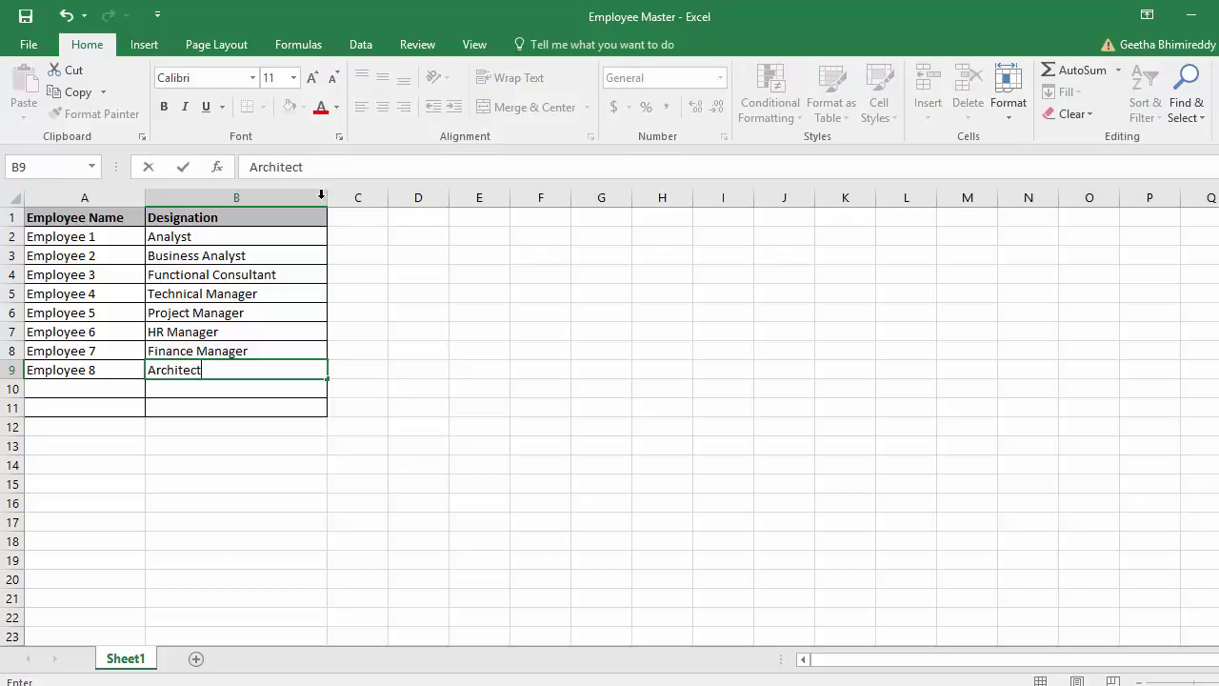
pyautogui.click(26, 17)
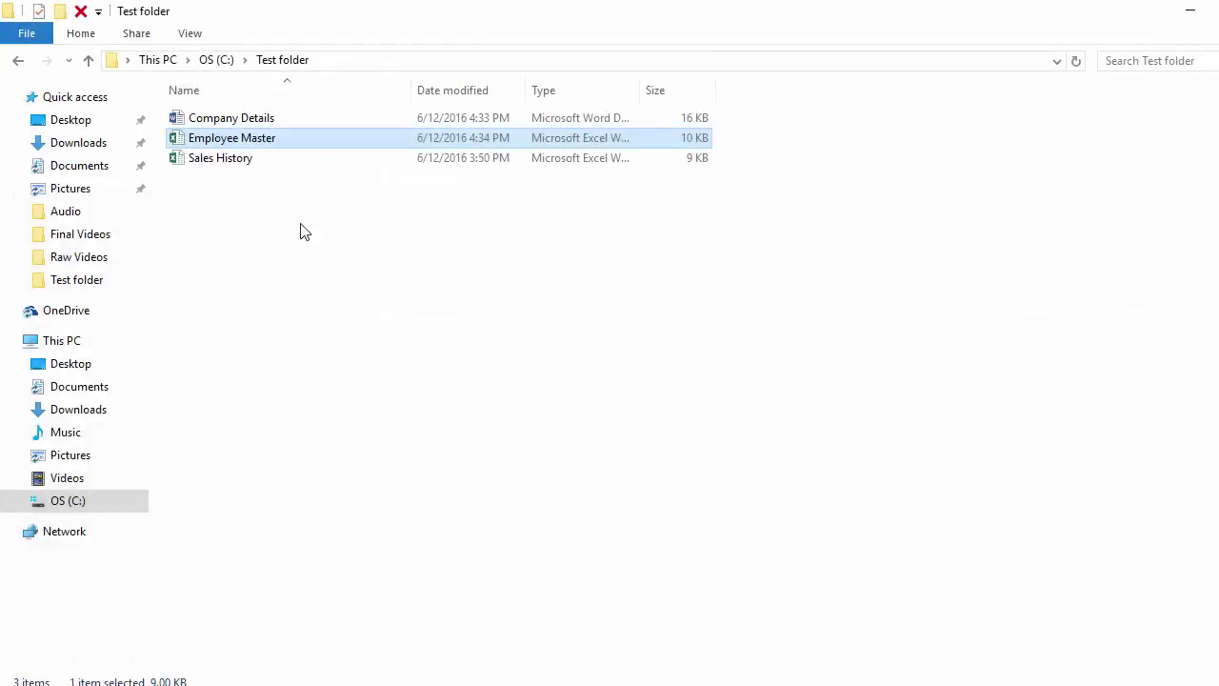
# - Add a Sales History row for 2016, May, $ 2.9 Million, save it and close Excel
pyautogui.doubleClick(236, 162)
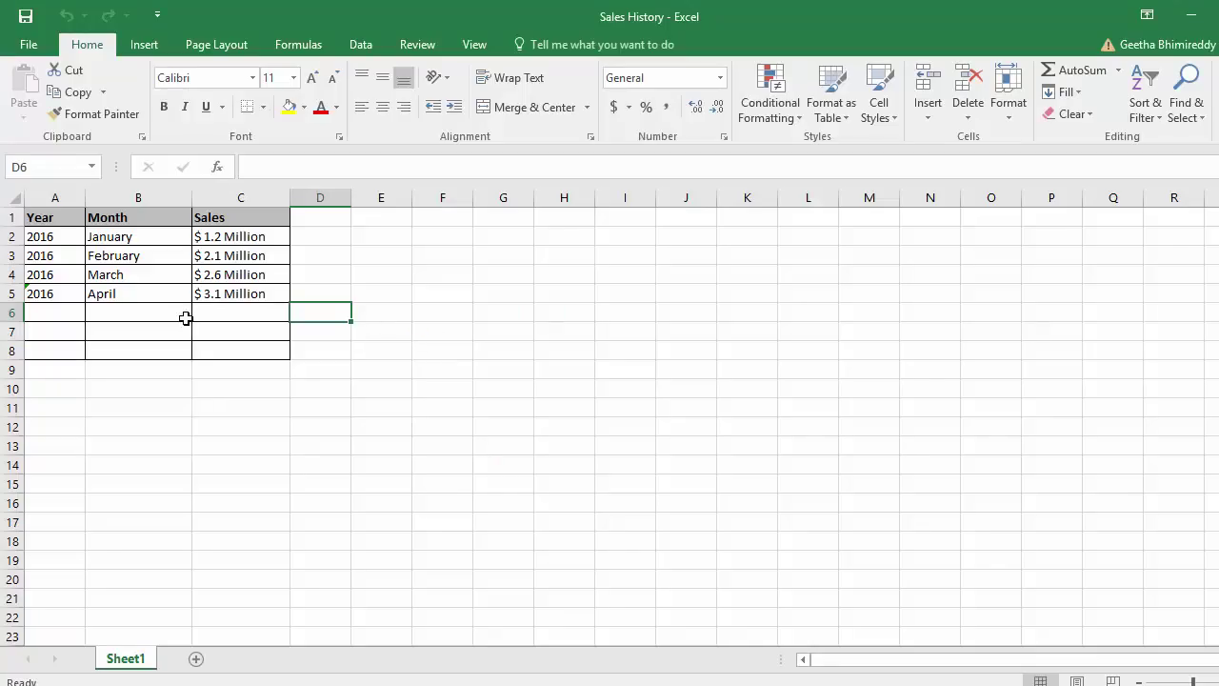
pyautogui.click(63, 309)
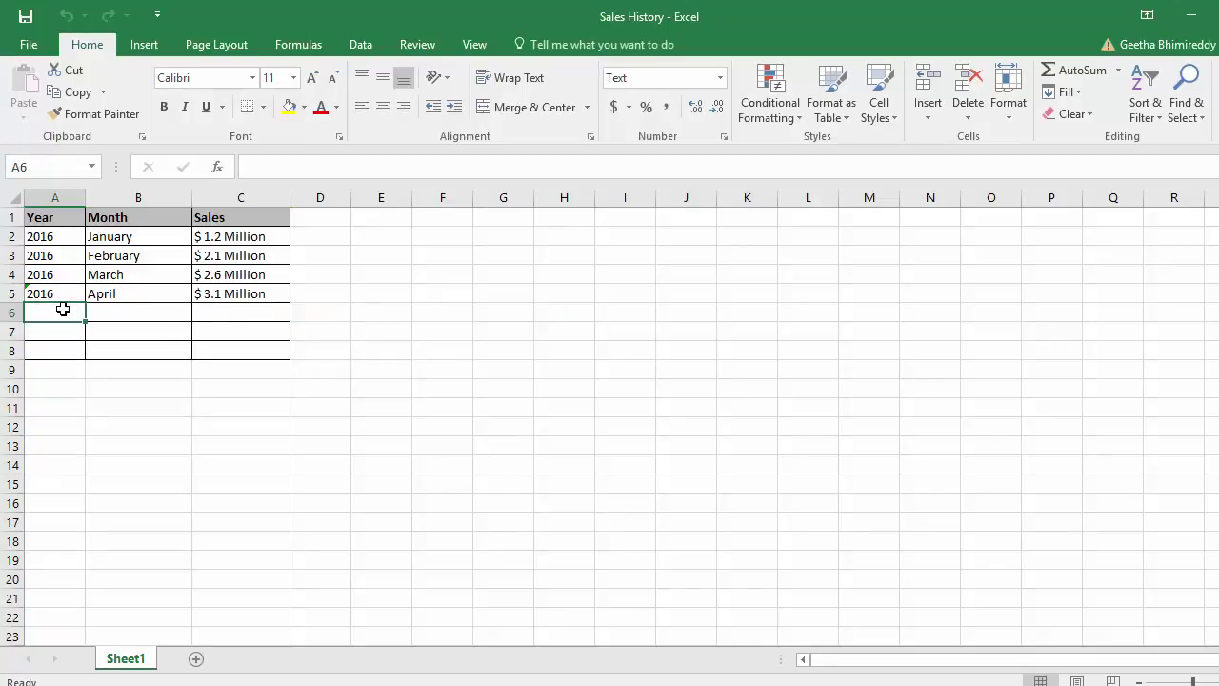
pyautogui.write('2016')
pyautogui.press('Tab')
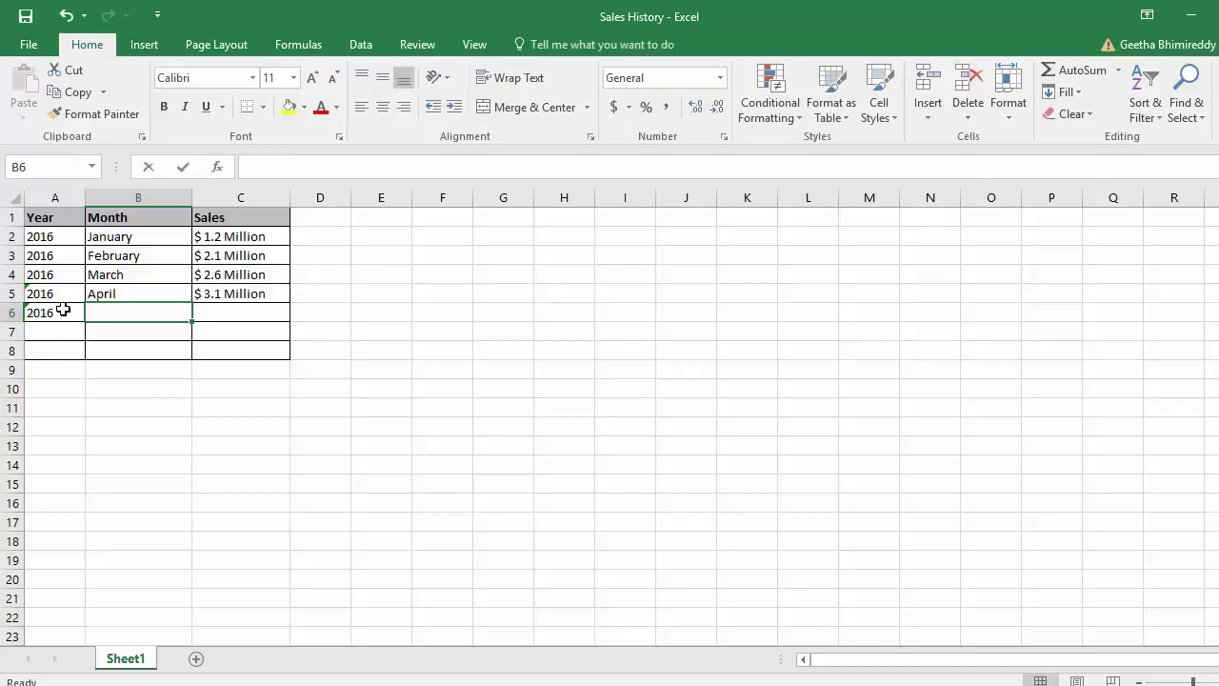
pyautogui.write('May')
pyautogui.press('Tab')
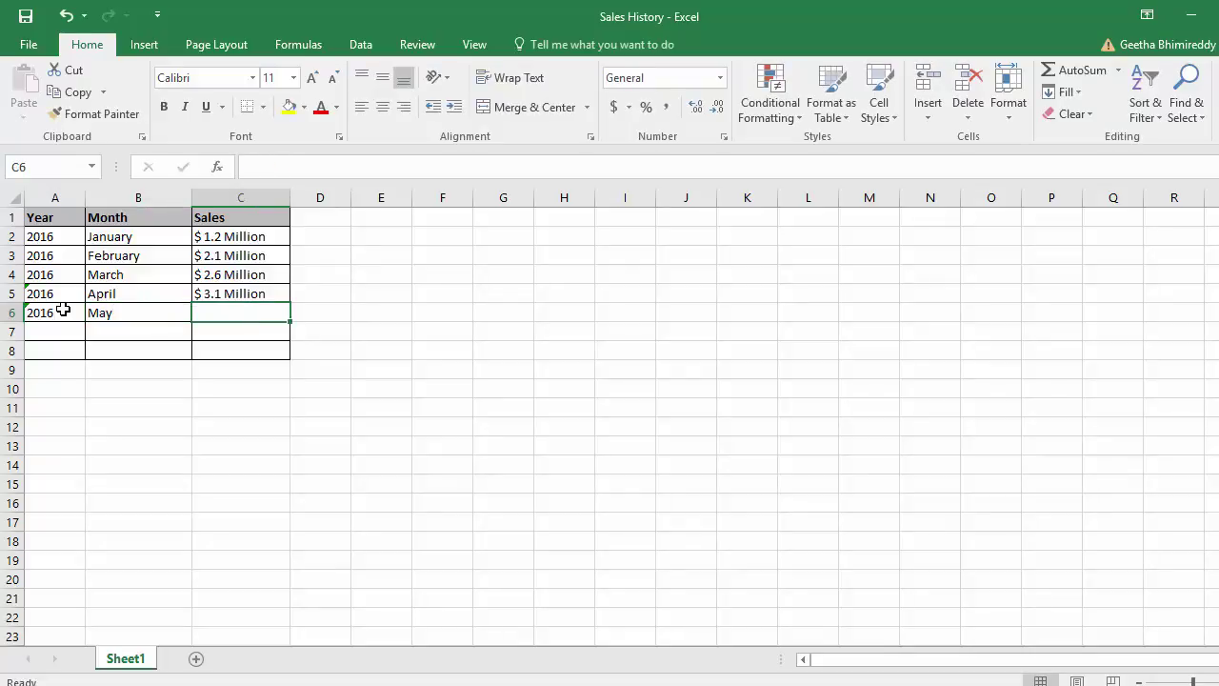
pyautogui.write('$ ')
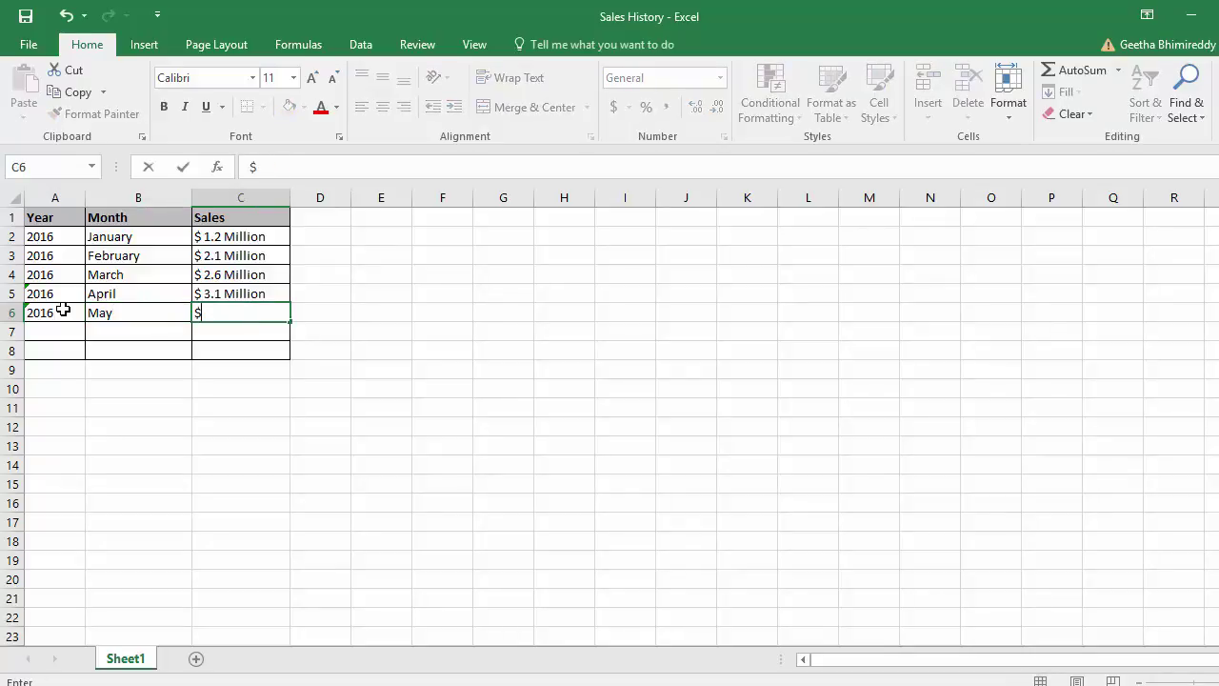
pyautogui.write('2.9 ')
pyautogui.write('Million')
pyautogui.press('Tab')
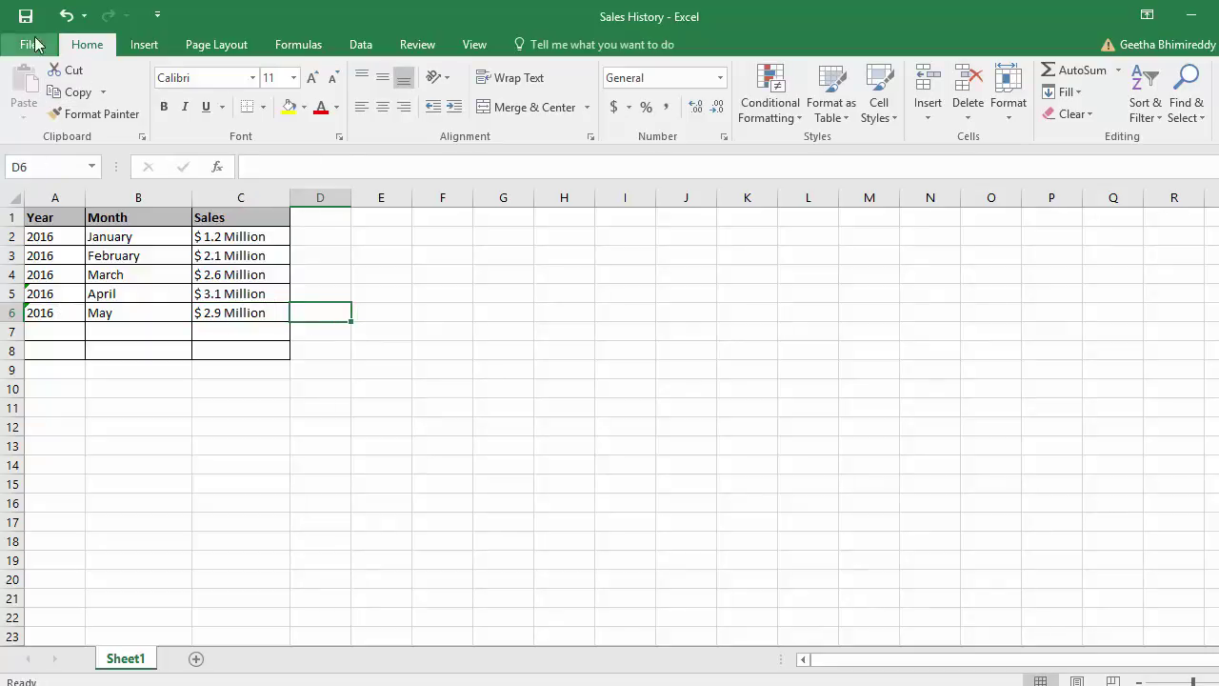
pyautogui.click(25, 19)
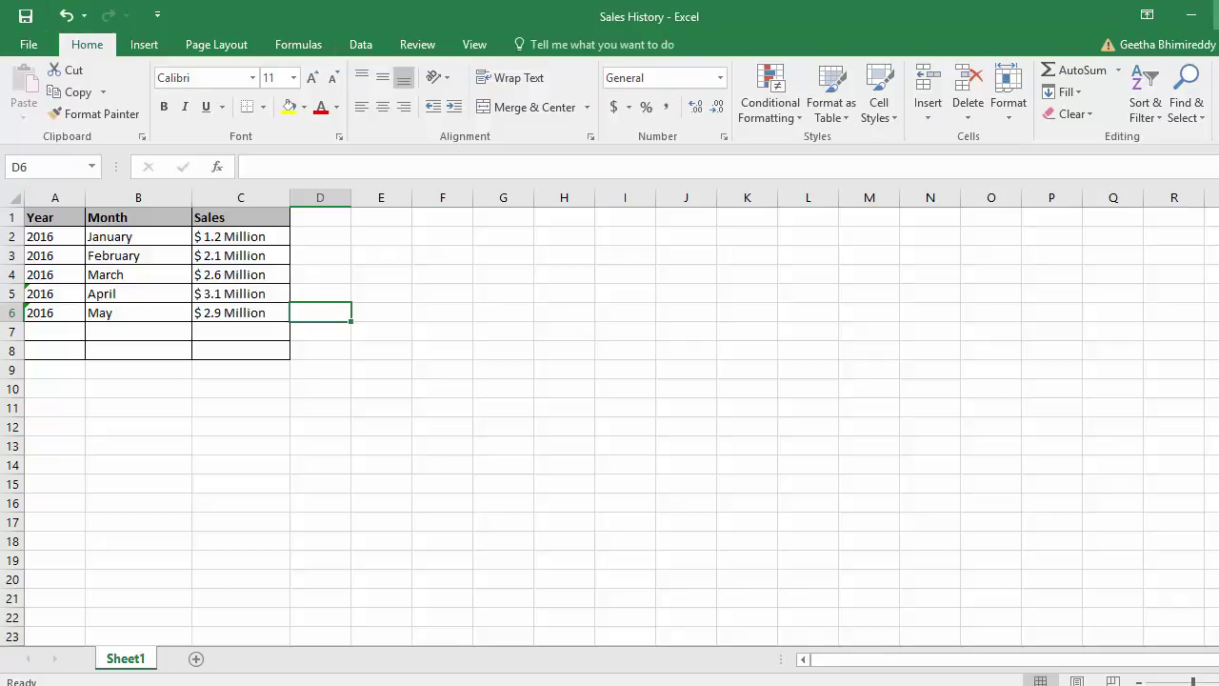
pyautogui.click(1216, 15)
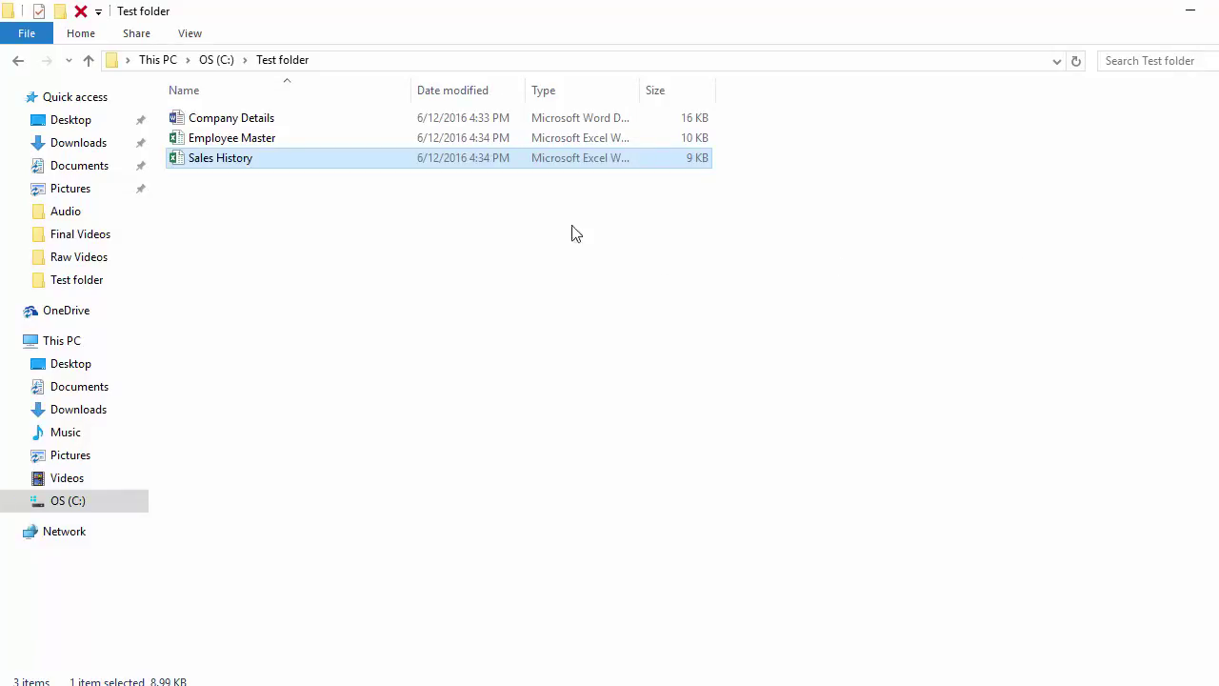
# - Open the Company Details document from the Test folder
pyautogui.doubleClick(235, 120)
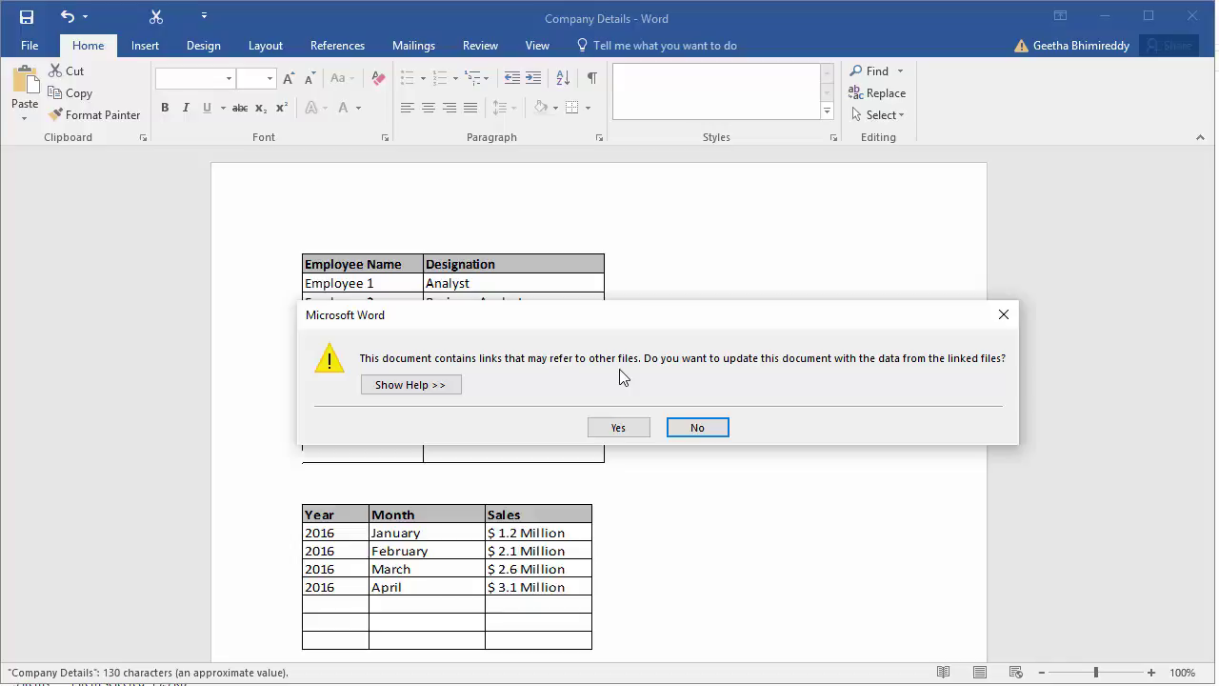
# - Accept updating linked data, then manually refresh the sales table link to show May 2016
pyautogui.click(623, 429)
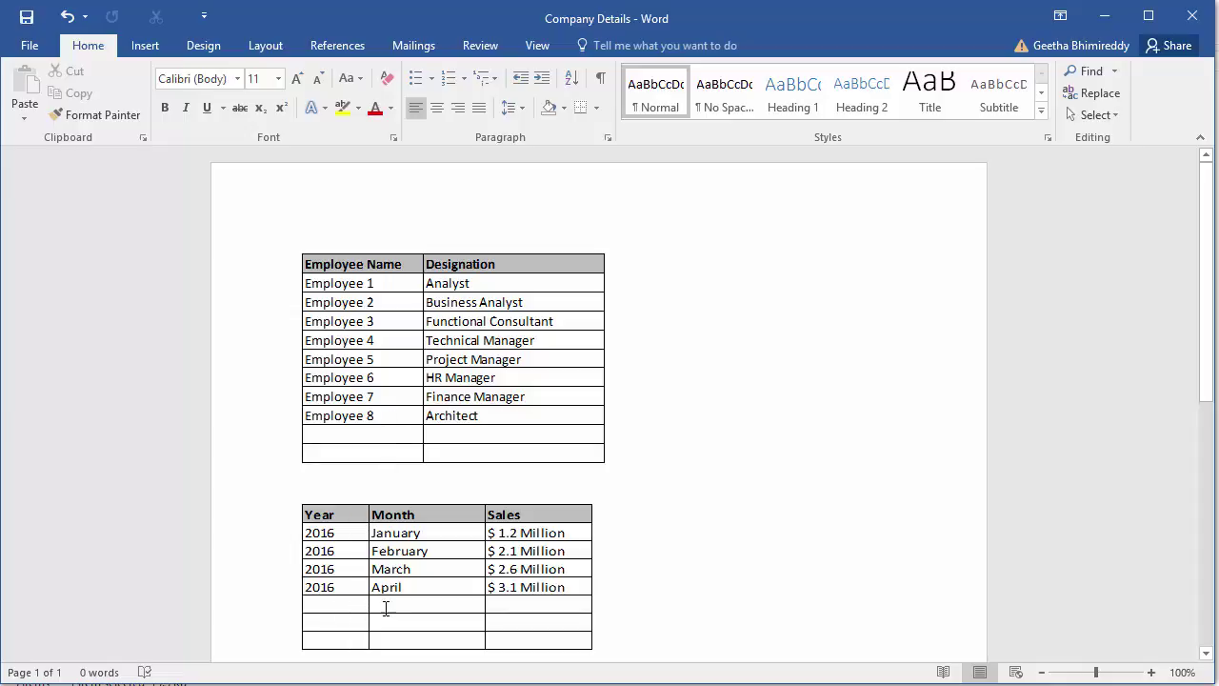
pyautogui.rightClick(527, 573)
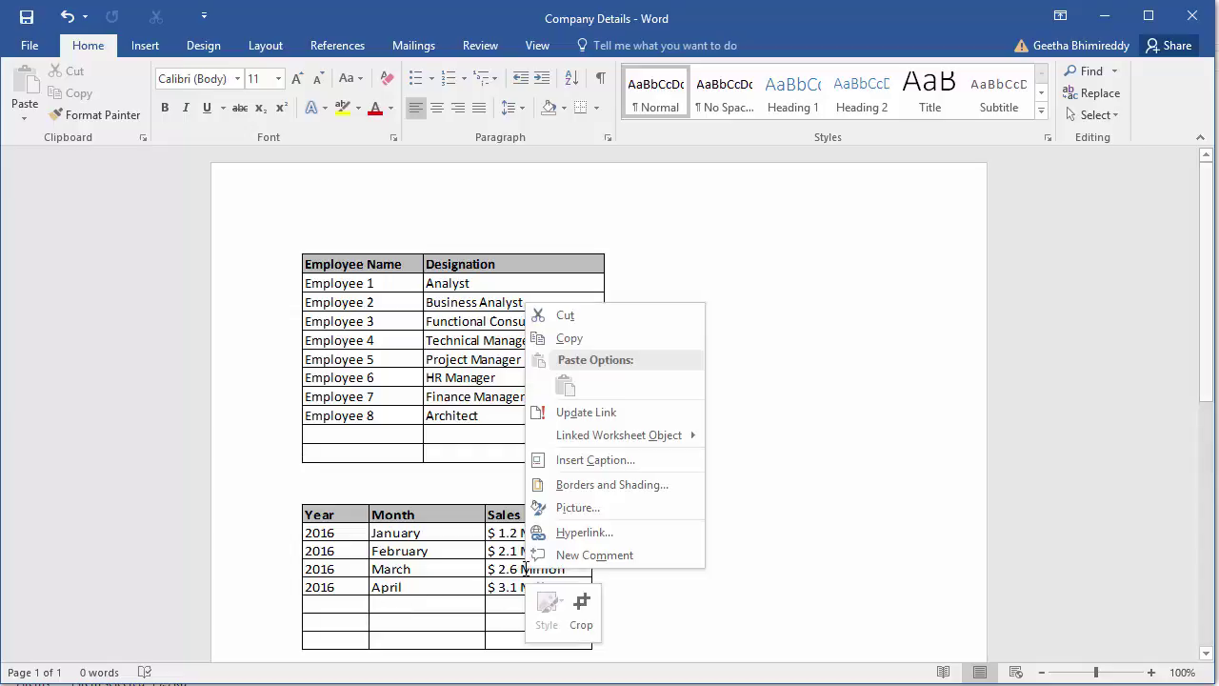
pyautogui.click(613, 413)
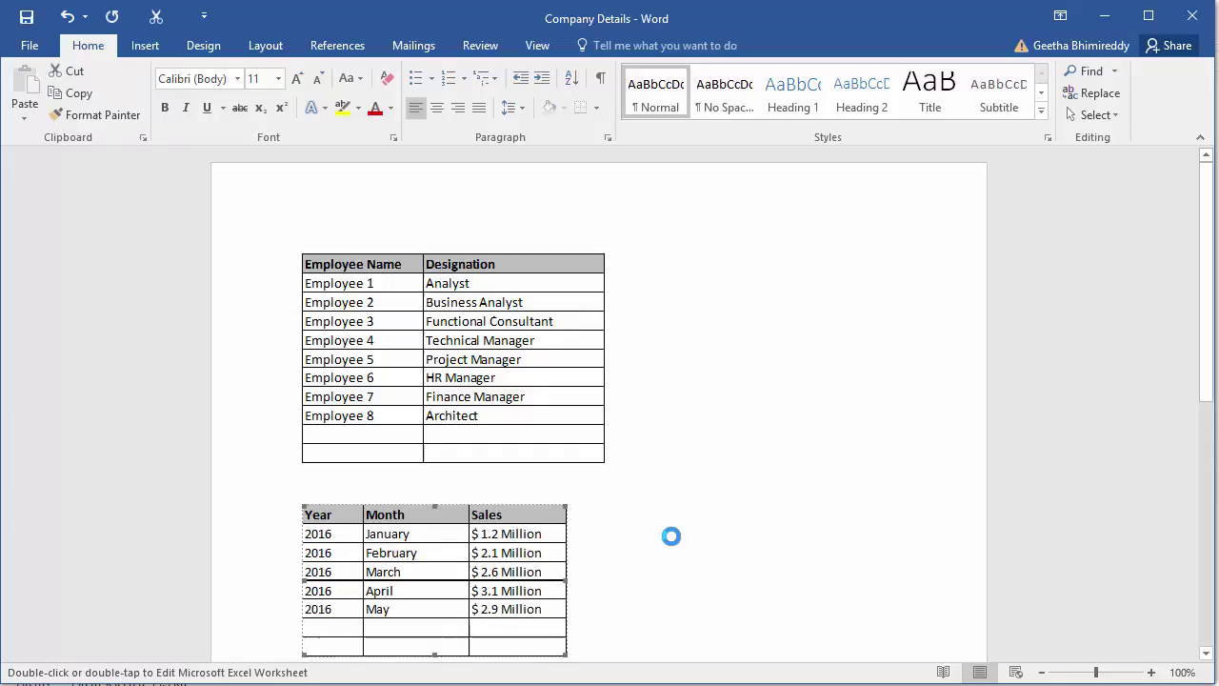